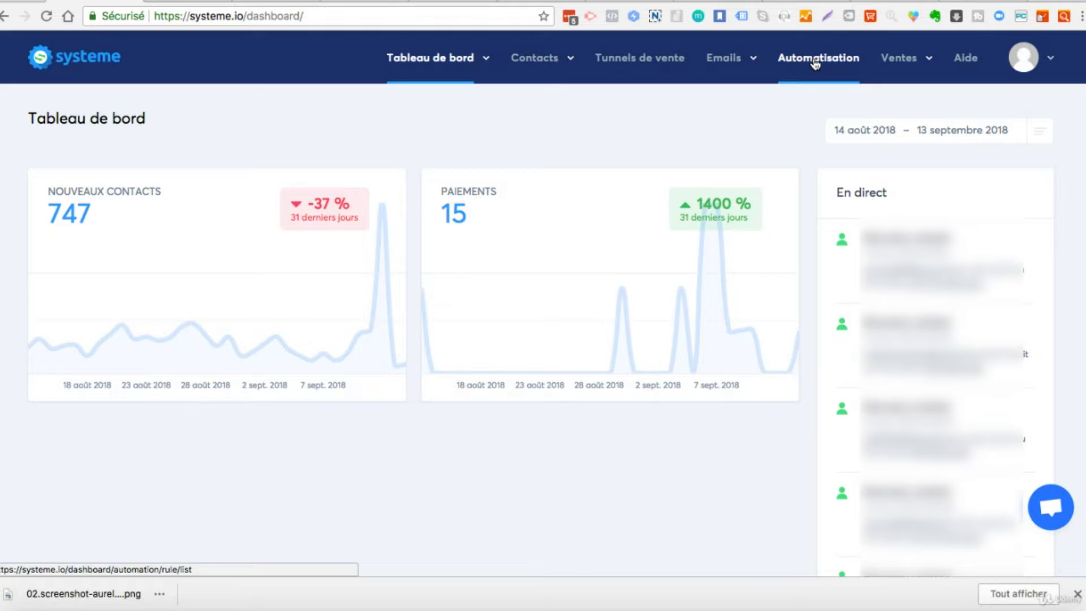
- Create a new automation rule and add the "Formulaire souscrit" trigger to it
left_click(815, 62)
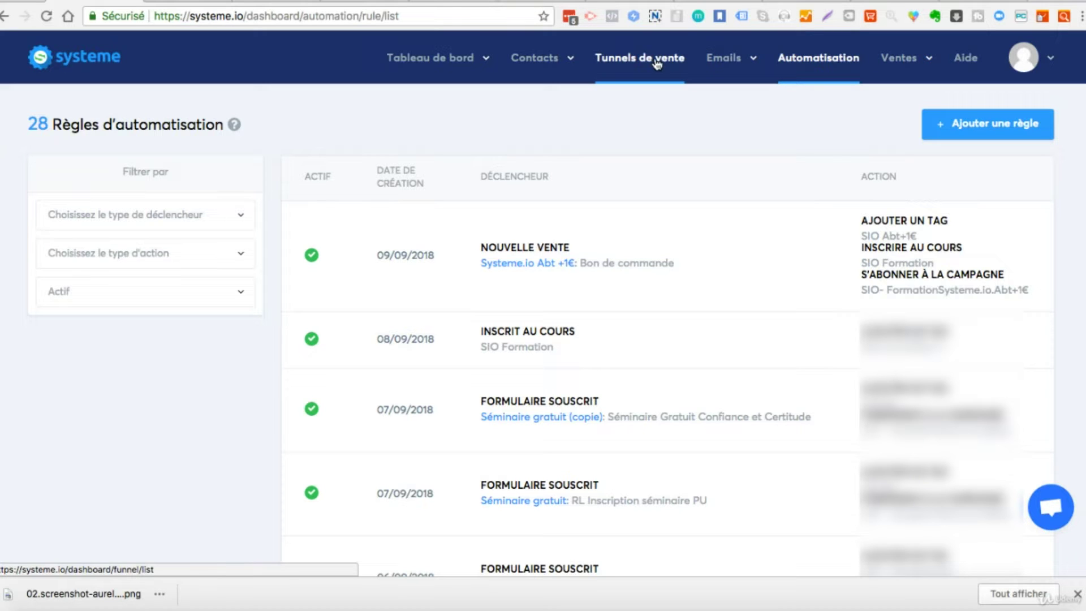
left_click(994, 130)
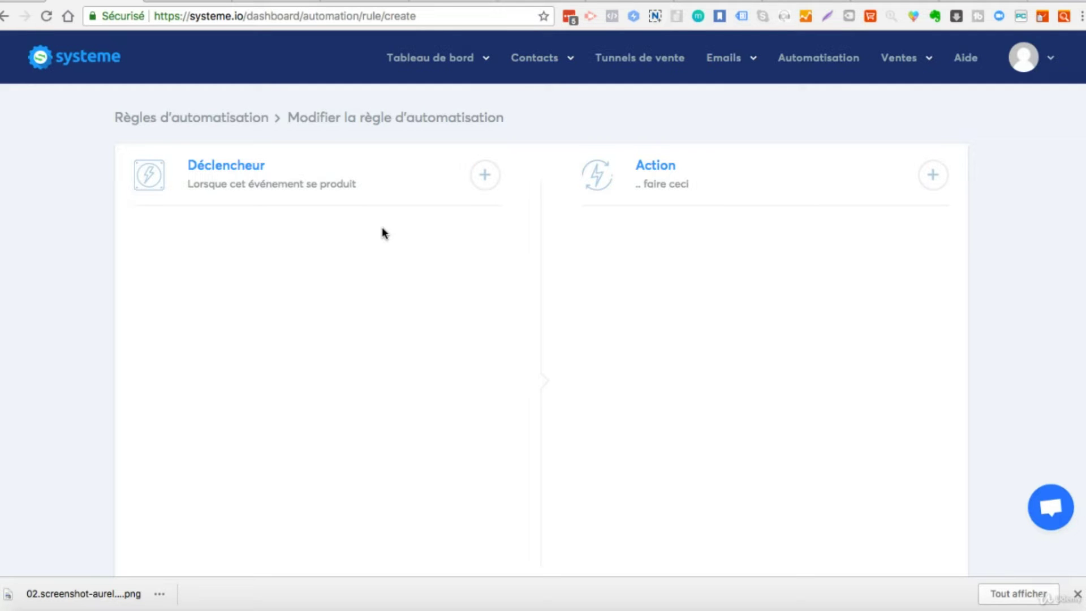
left_click(485, 174)
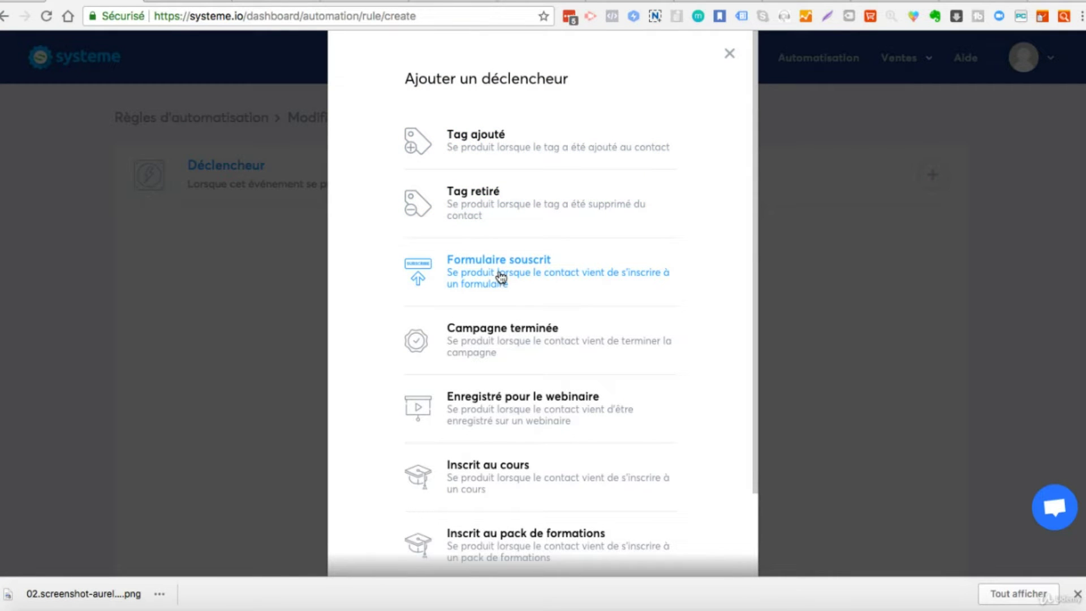
left_click_drag(501, 277, 402, 222)
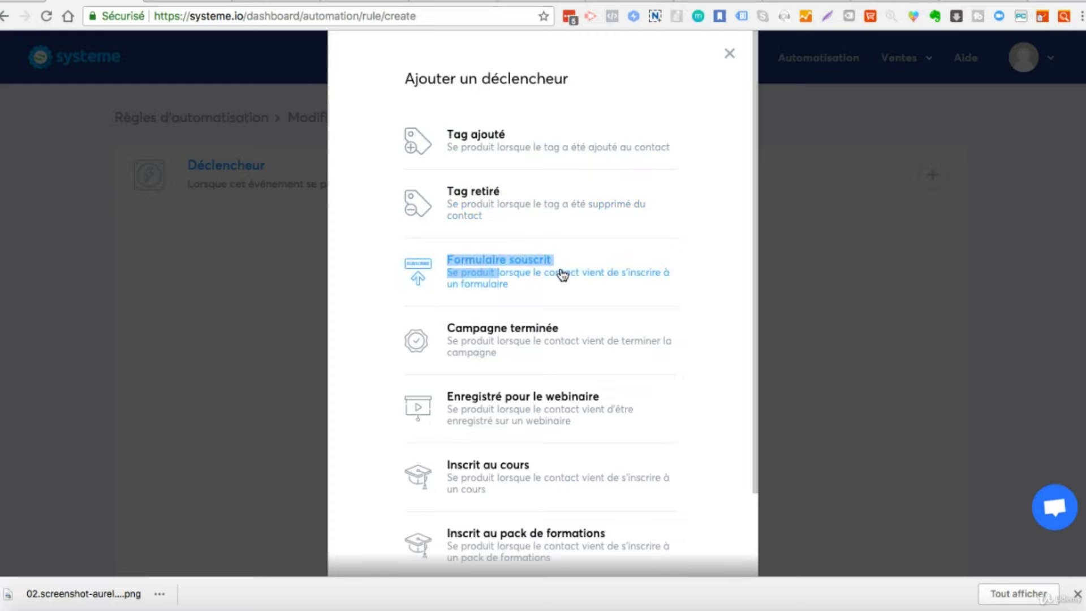
left_click(717, 290)
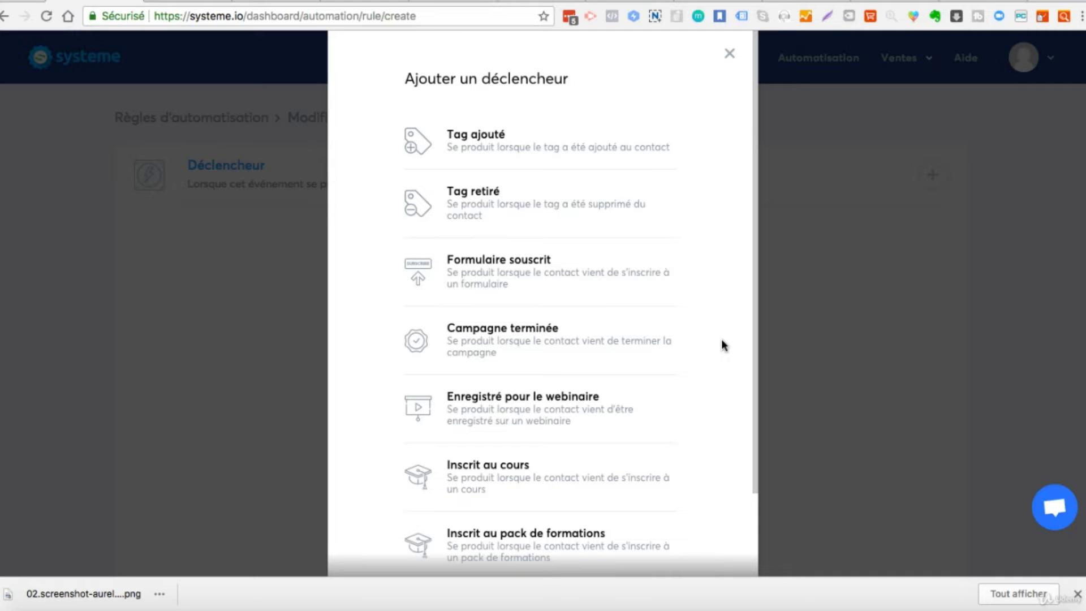
scroll(722, 345, "down", 3)
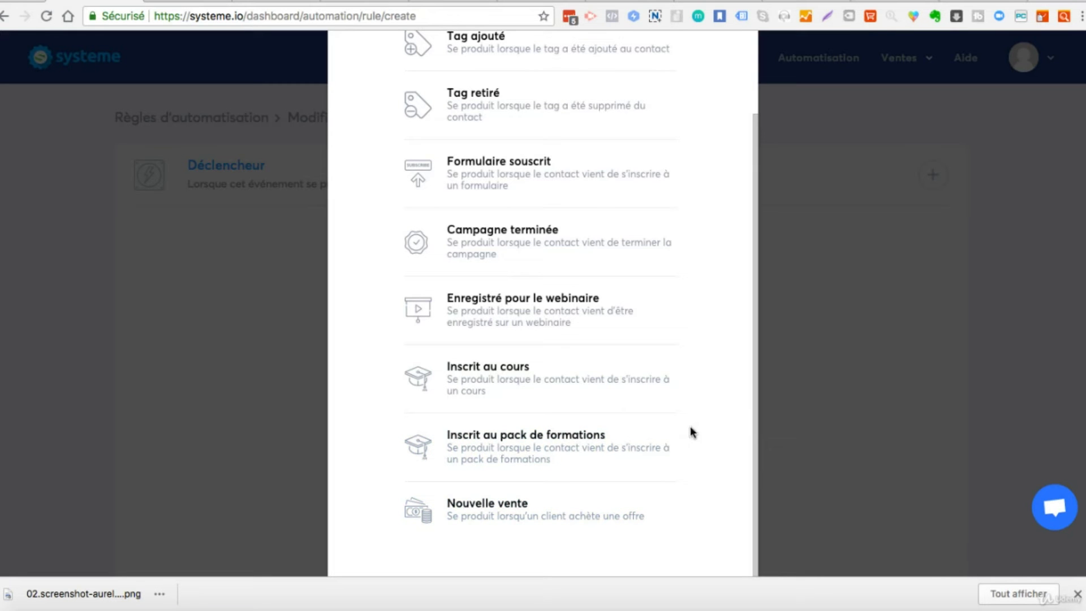
scroll(720, 296, "up", 3)
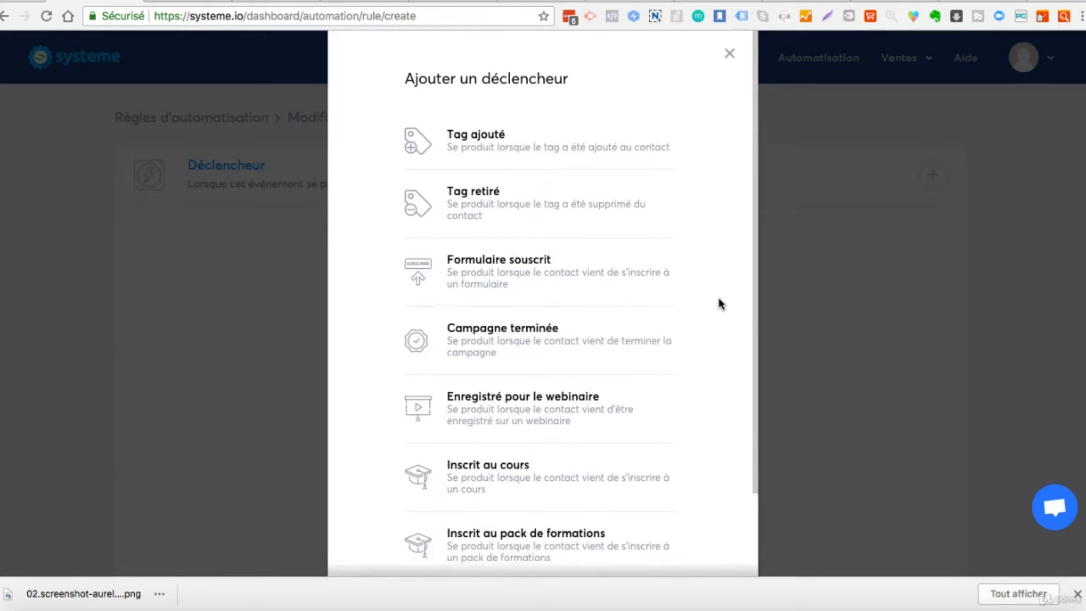
left_click(523, 275)
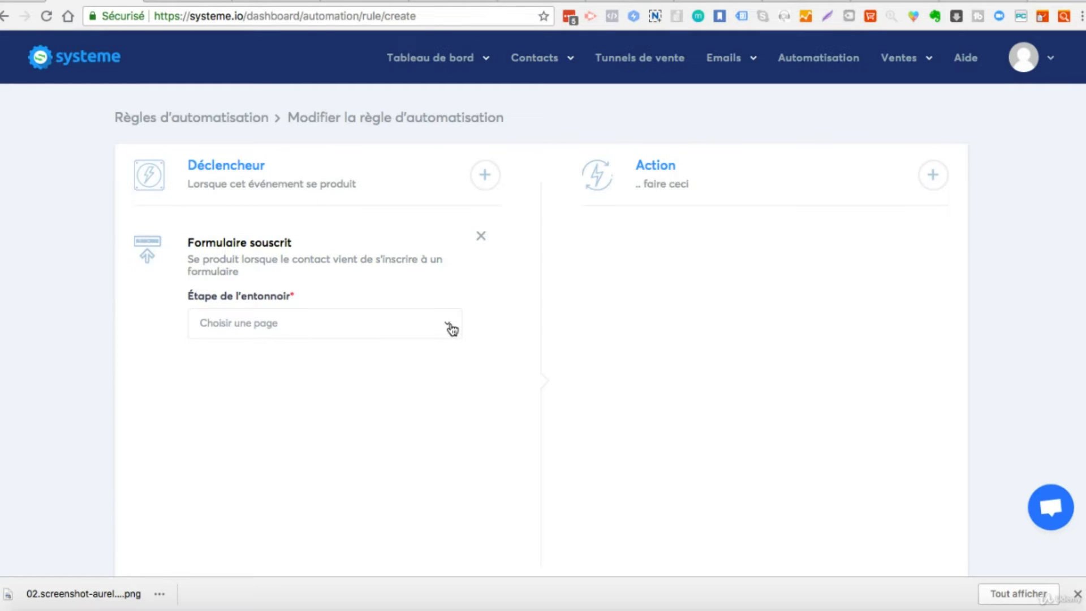
- Search the trigger's funnel steps for "sio" and choose "SIO-Tunnel Construisez l'Audience - Page de capture"
left_click(451, 328)
type("sio")
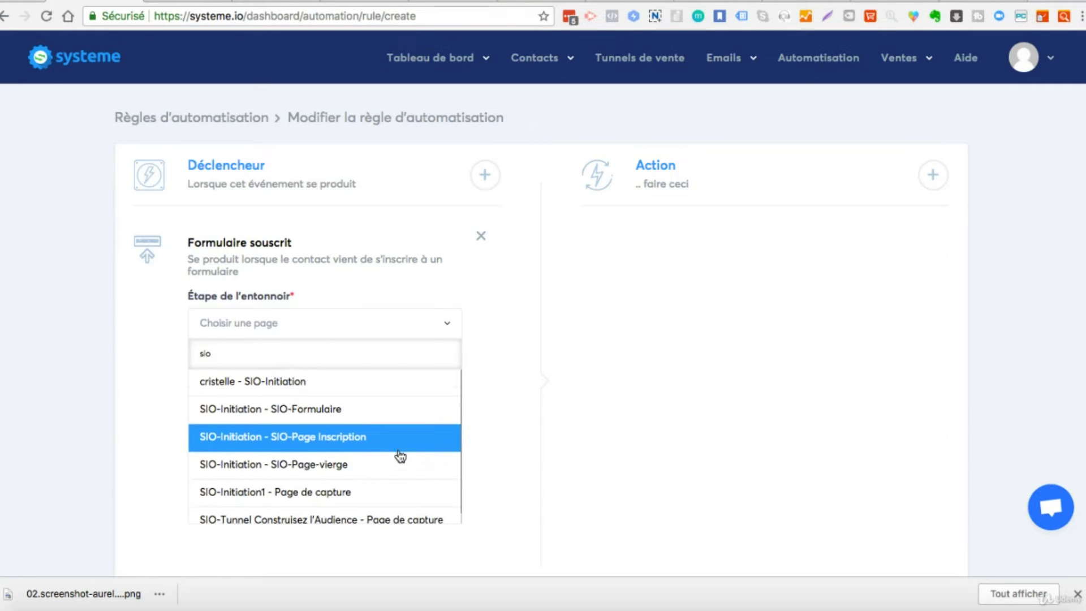
scroll(399, 456, "down", 1)
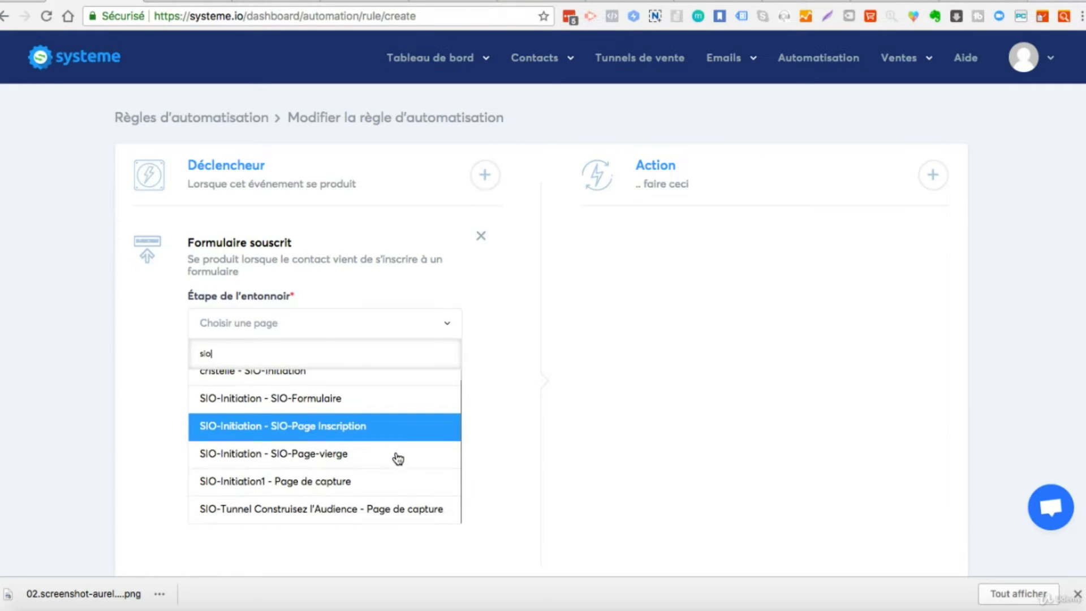
left_click(323, 512)
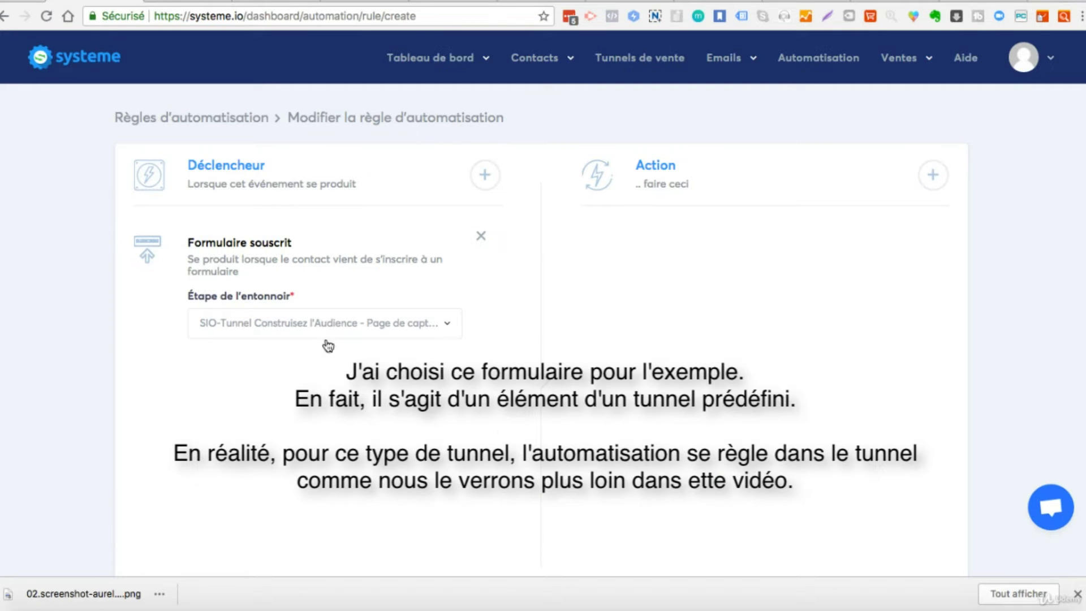
- Add an "S'abonner à la campagne" action to the rule and set its campaign to "SIO-Test Formation"
left_click(933, 177)
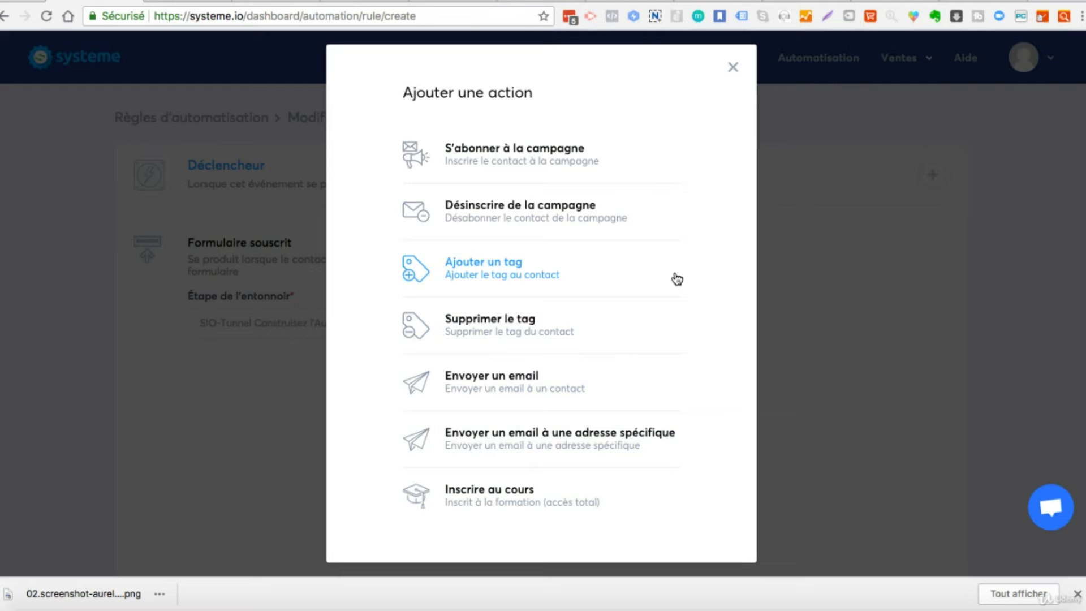
left_click(545, 156)
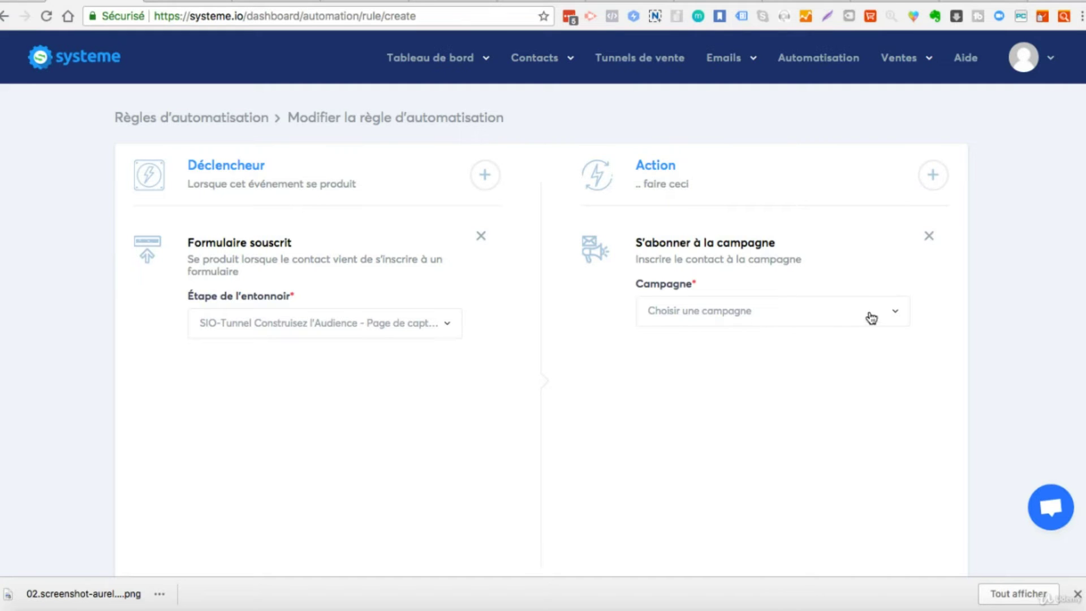
left_click(895, 316)
type("sio")
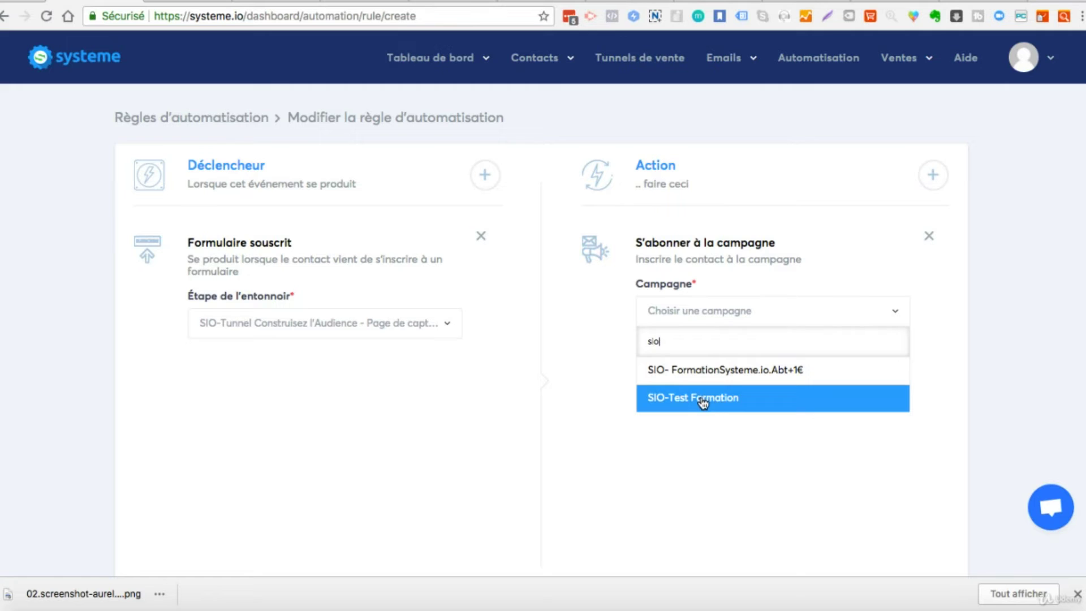
left_click(725, 405)
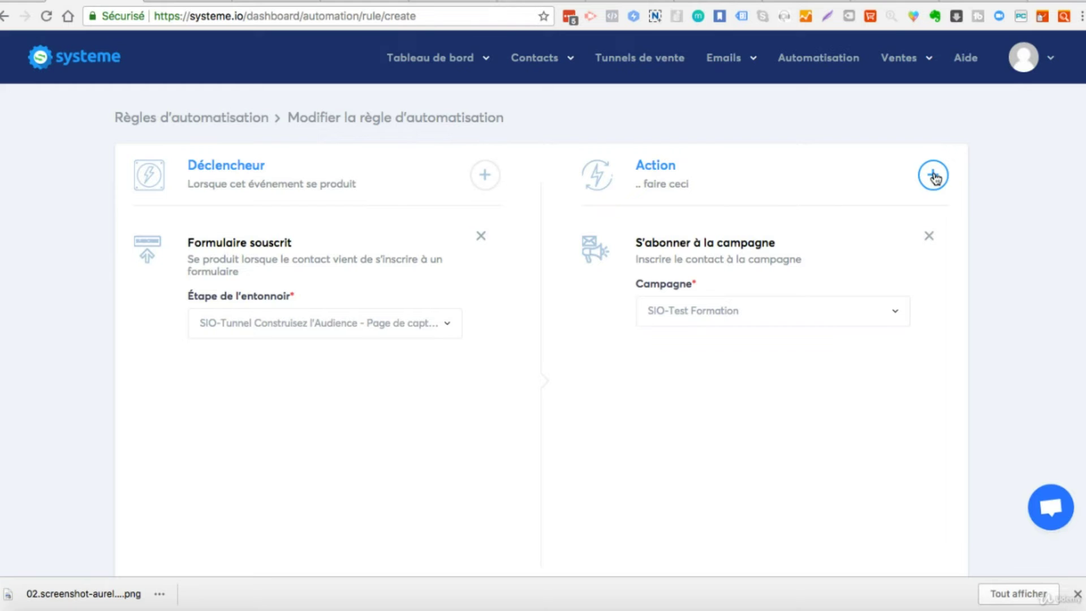
- Add an "Ajouter un tag" action to the rule and set its tag to "sio-initiation"
left_click(933, 175)
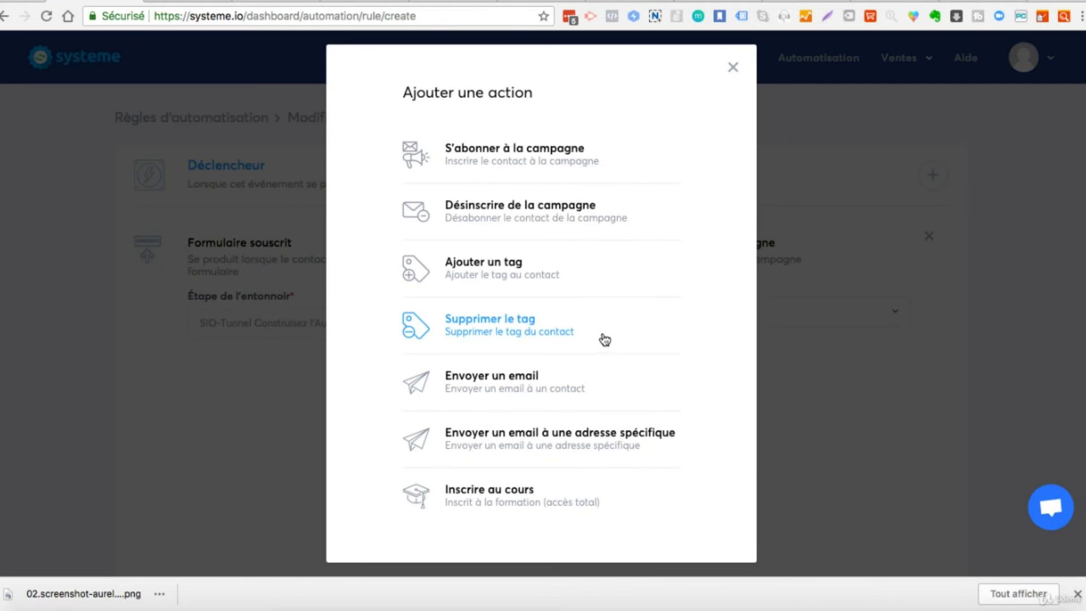
left_click(524, 273)
left_click(895, 315)
left_click(695, 507)
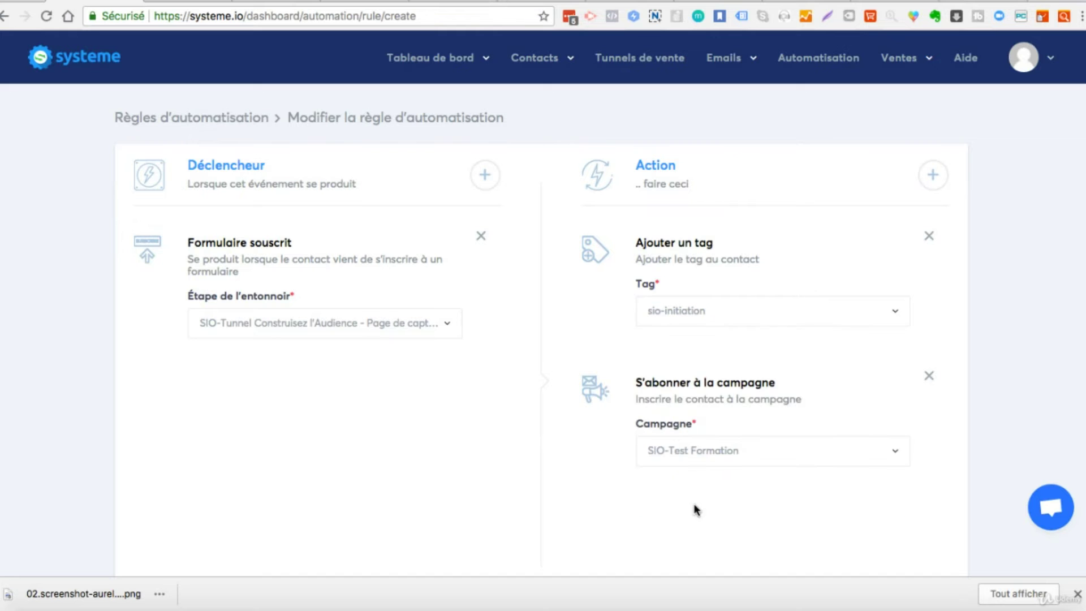
- Add an "Envoyer un email" action to the rule and browse the emails available for it
left_click(933, 175)
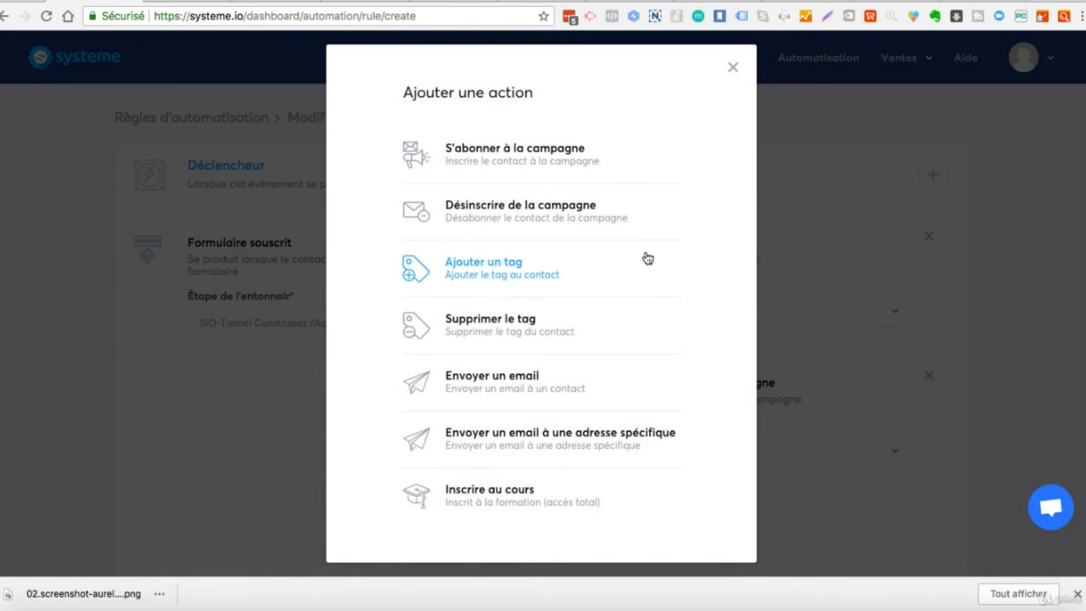
left_click(535, 385)
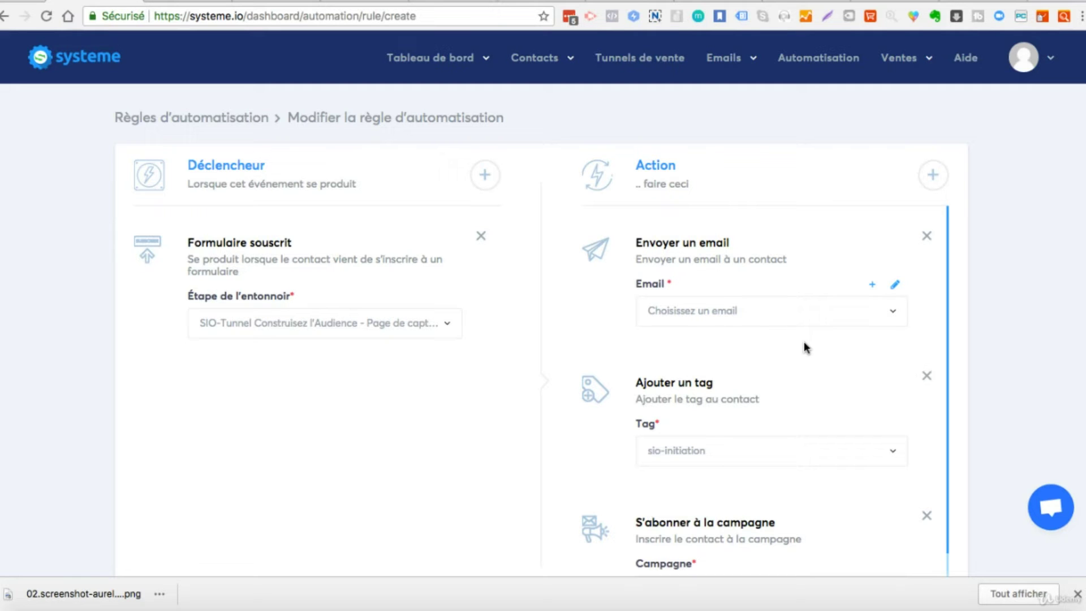
left_click(893, 312)
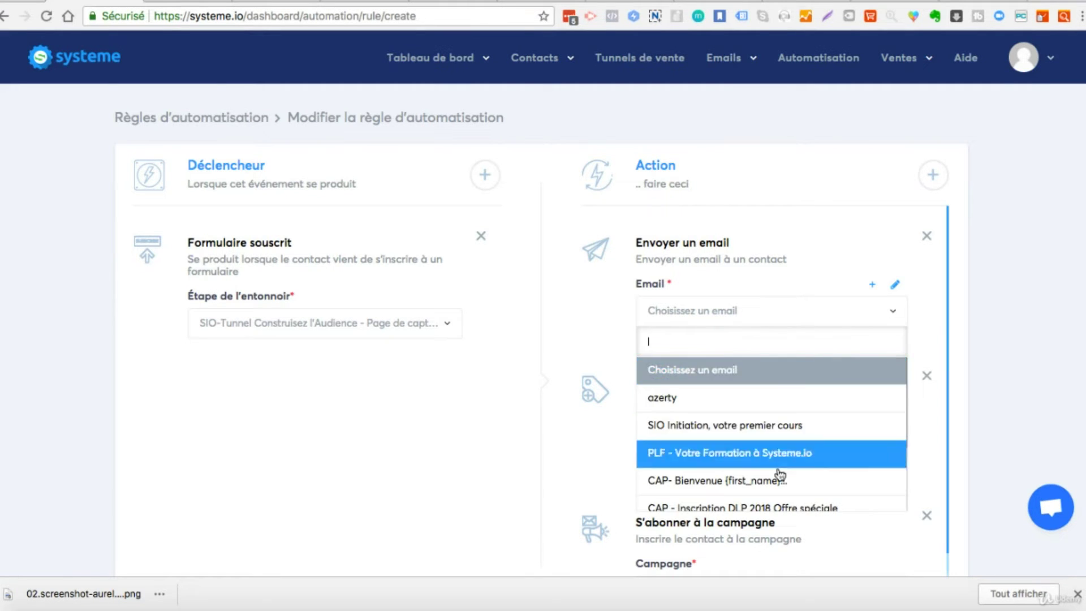
scroll(784, 487, "down", 2)
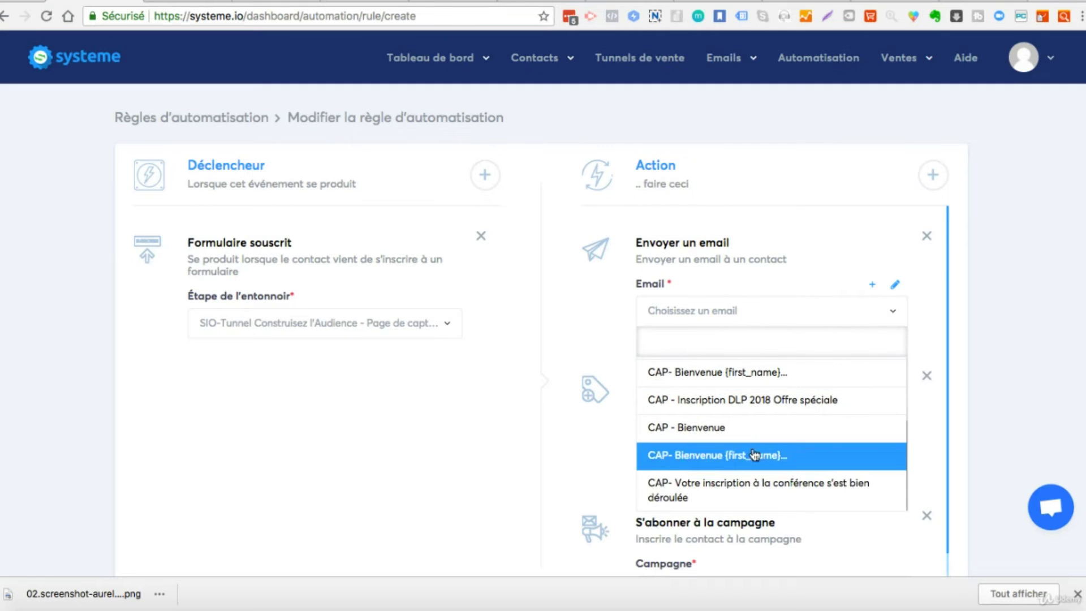
scroll(812, 441, "up", 1)
scroll(814, 428, "up", 1)
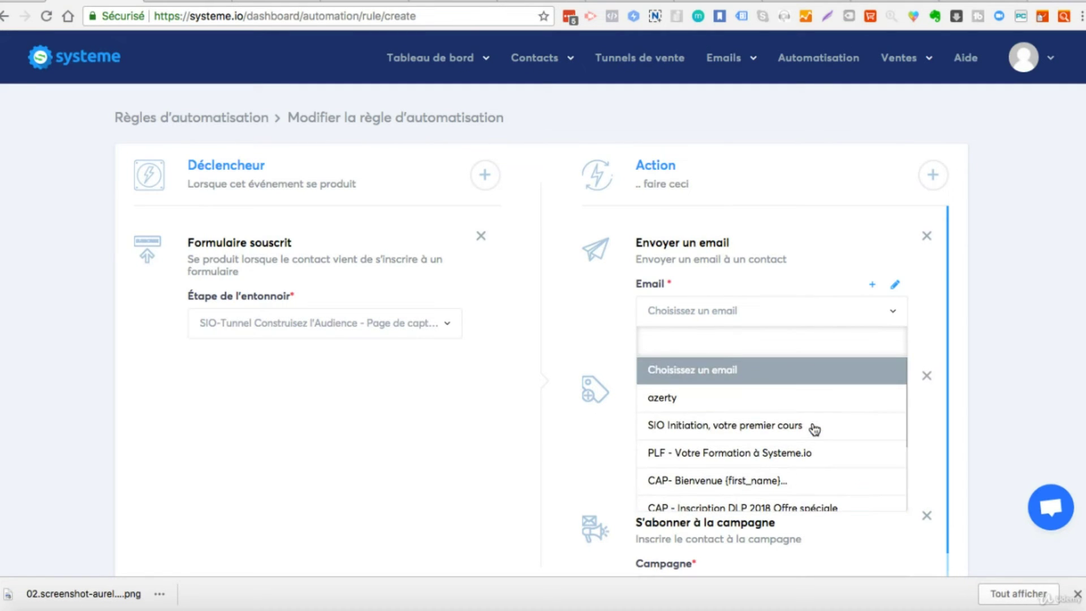
- Try inserting the Prénom substitution variable into the action's email body, review the available variables, and close the email without saving
left_click(895, 283)
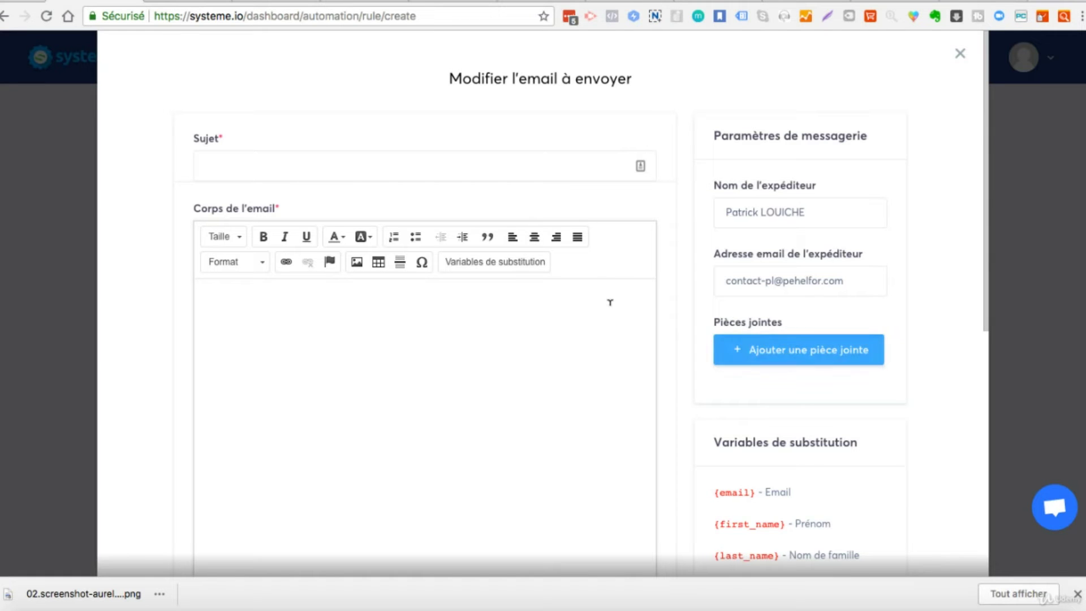
left_click(490, 262)
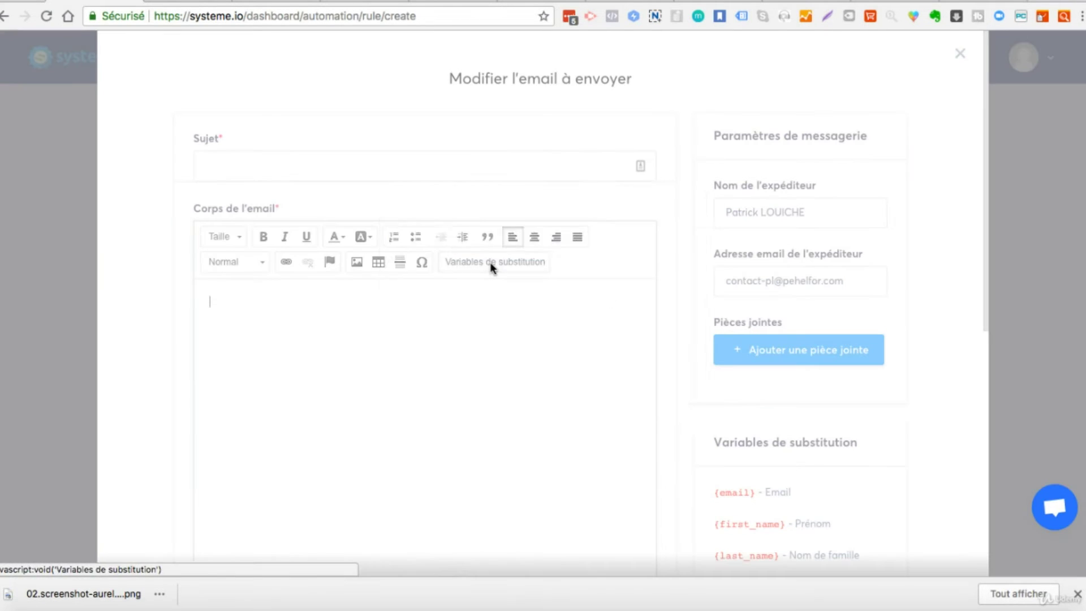
left_click(551, 249)
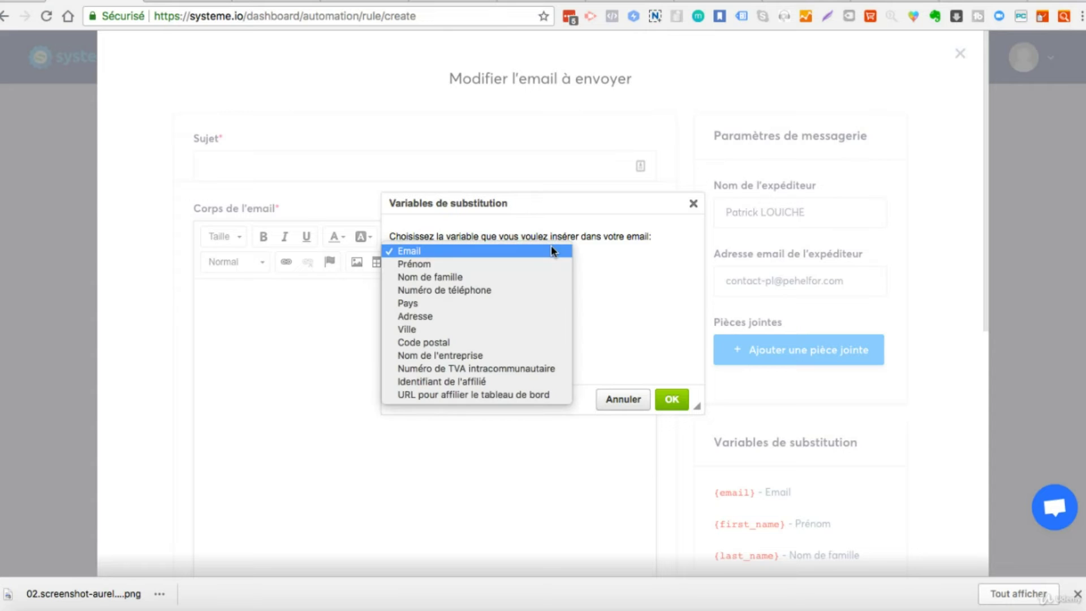
left_click(526, 261)
left_click(670, 399)
scroll(917, 339, "down", 4)
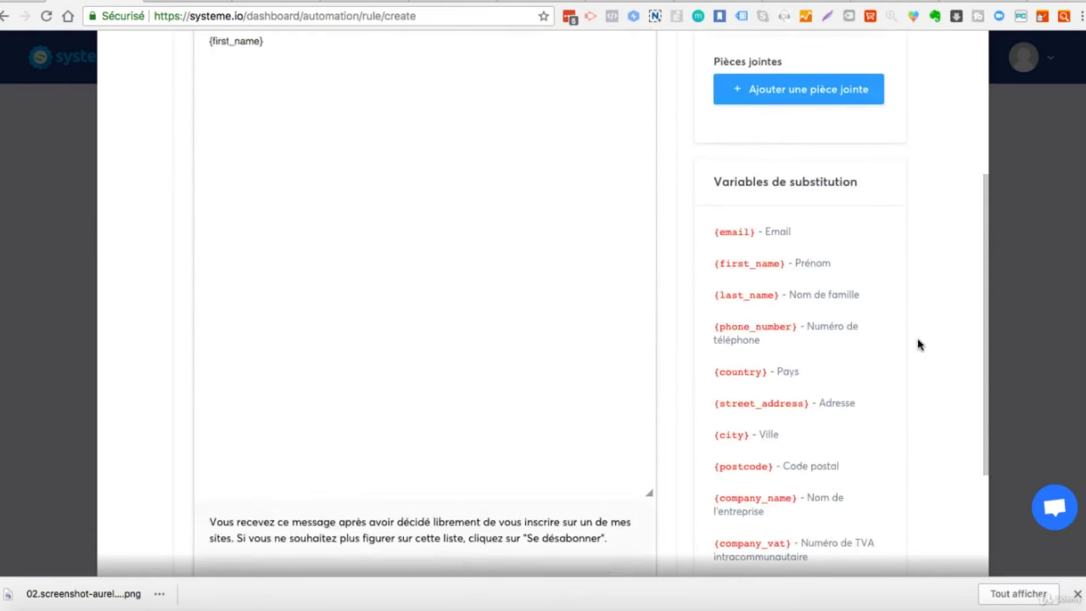
scroll(917, 339, "down", 4)
right_click(917, 339)
left_click(618, 272)
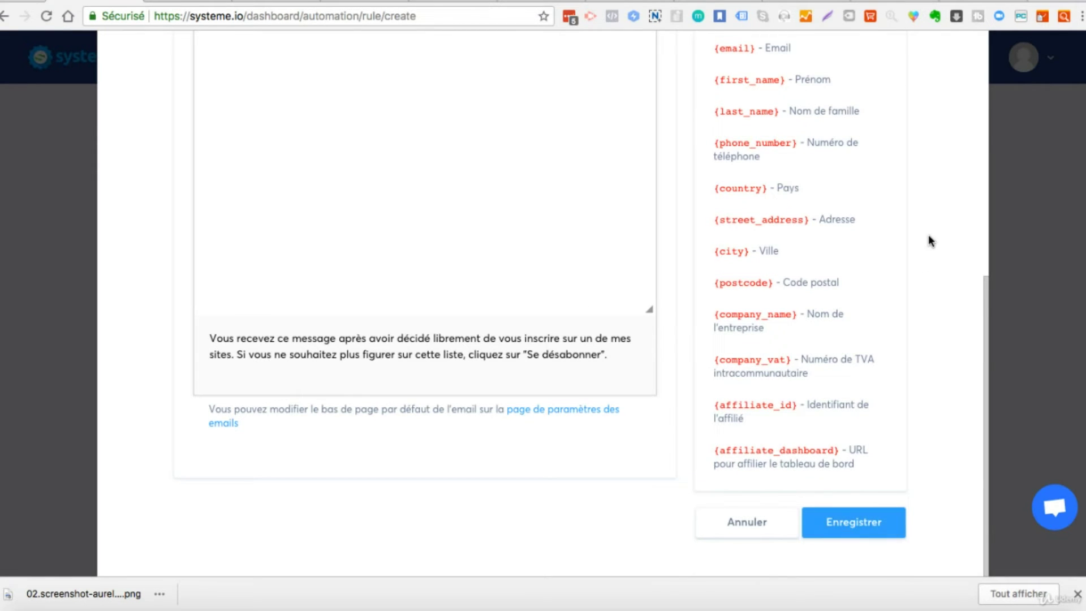
scroll(928, 234, "up", 10)
left_click(959, 53)
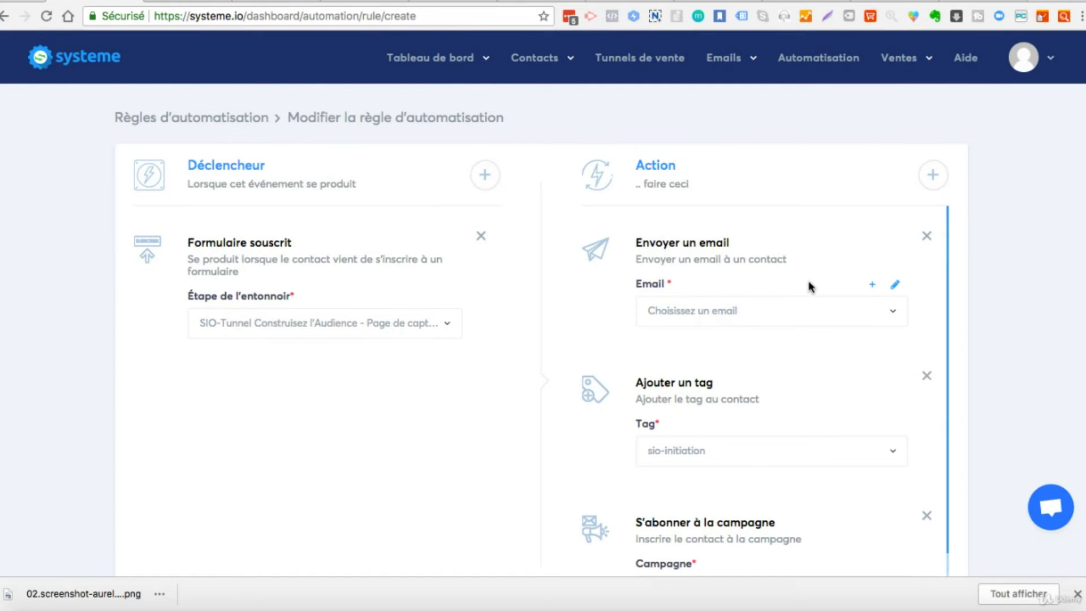
- Review the rule's trigger and actions and try to save the rule without choosing an email
scroll(836, 388, "down", 1)
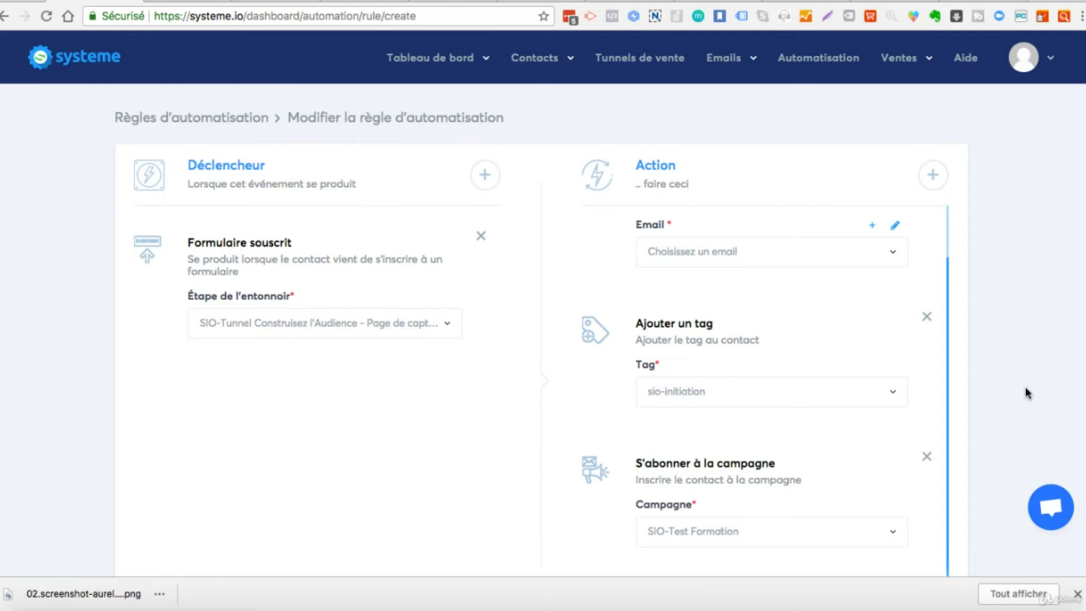
scroll(1025, 386, "down", 3)
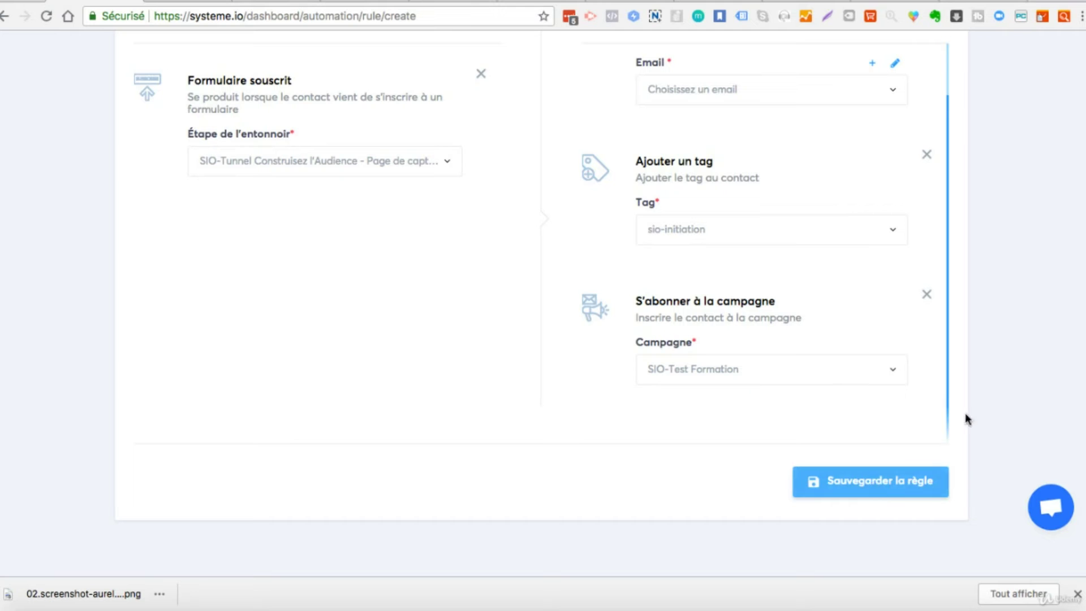
scroll(993, 354, "up", 3)
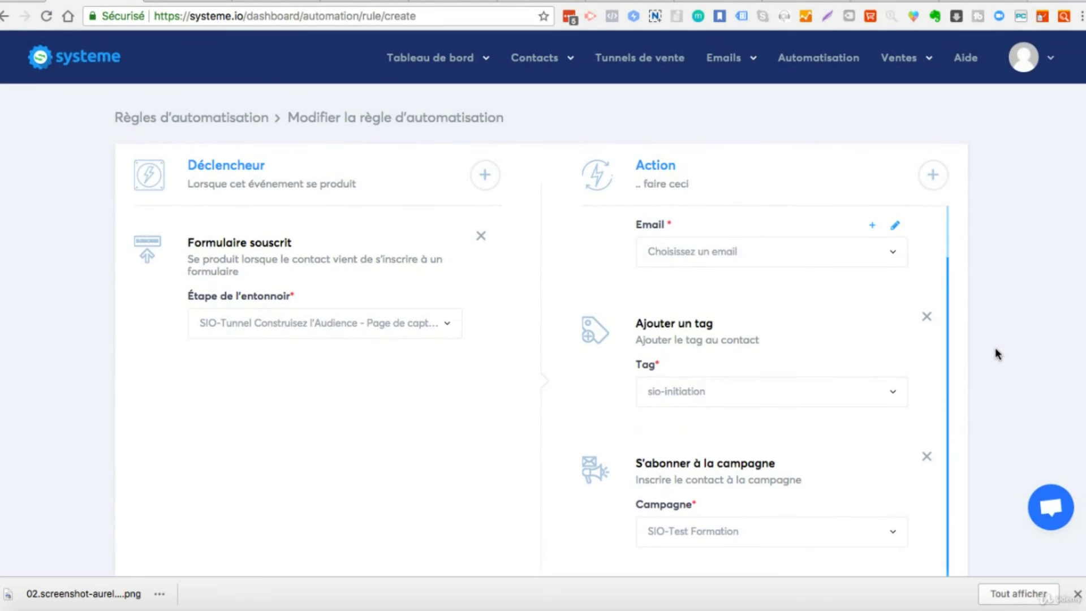
scroll(997, 354, "down", 3)
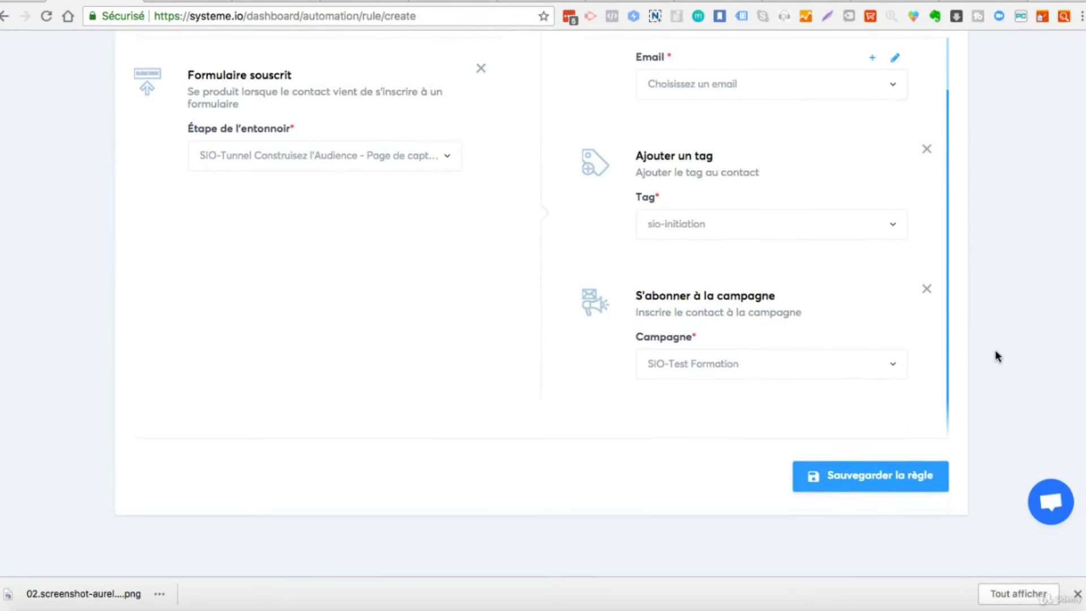
left_click(869, 482)
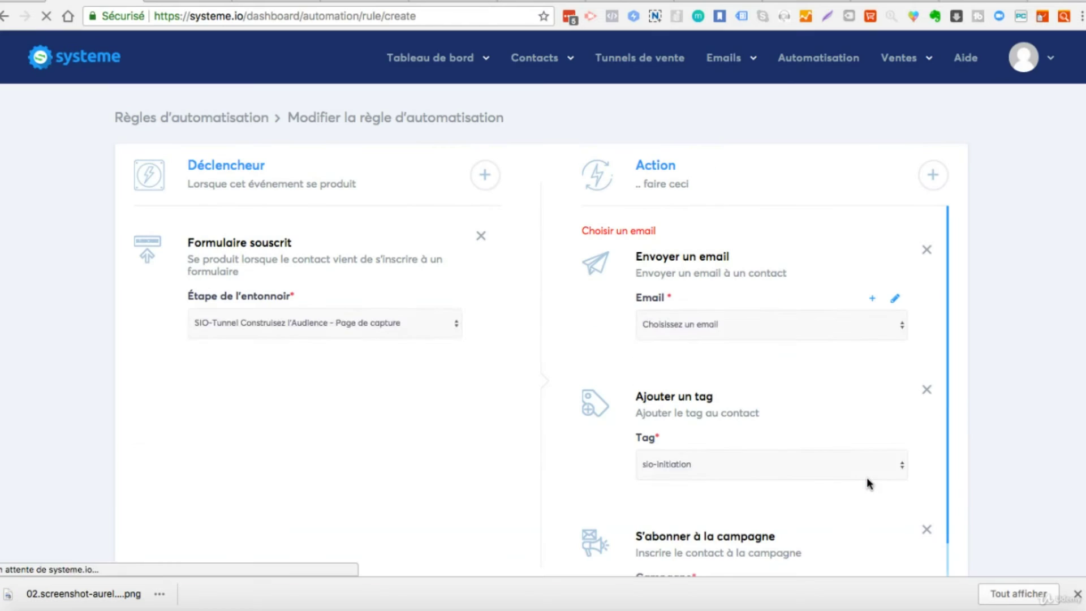
- Leave the unsaved rule and return to the list of automation rules
left_click(819, 61)
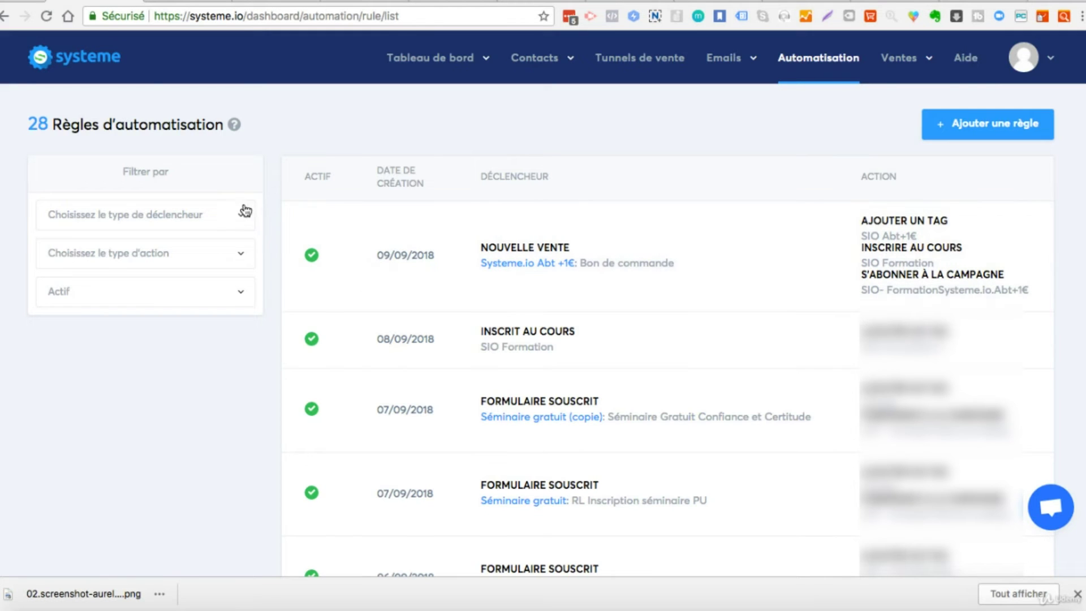
left_click(808, 63)
mouse_move(688, 71)
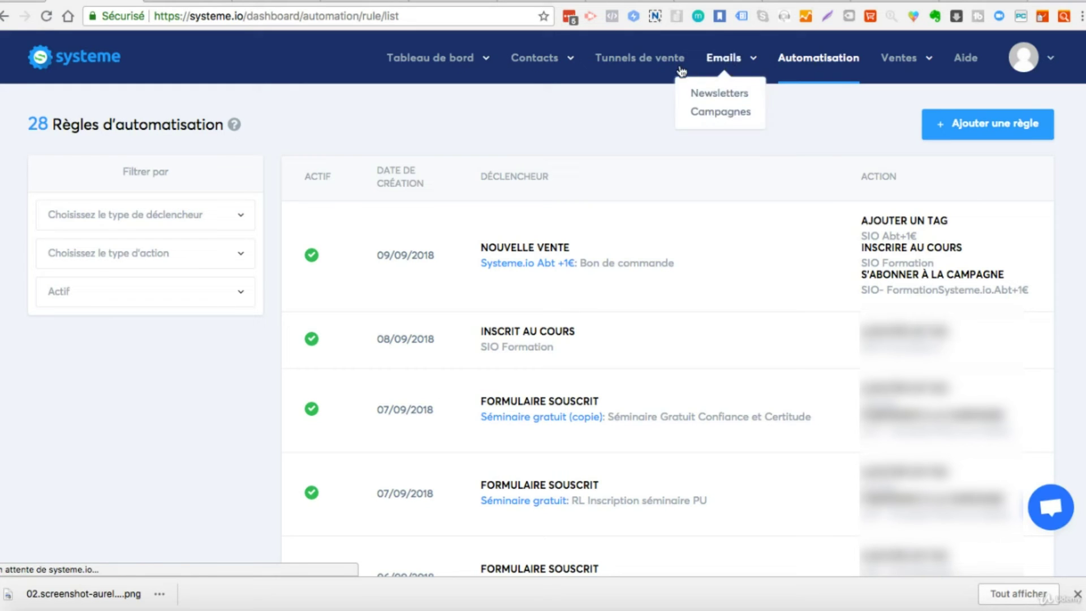
- Open the automation rules of the capture page in the SIO-Tunnel Construisez l'Audience funnel and review the actions available, adding none
left_click(649, 65)
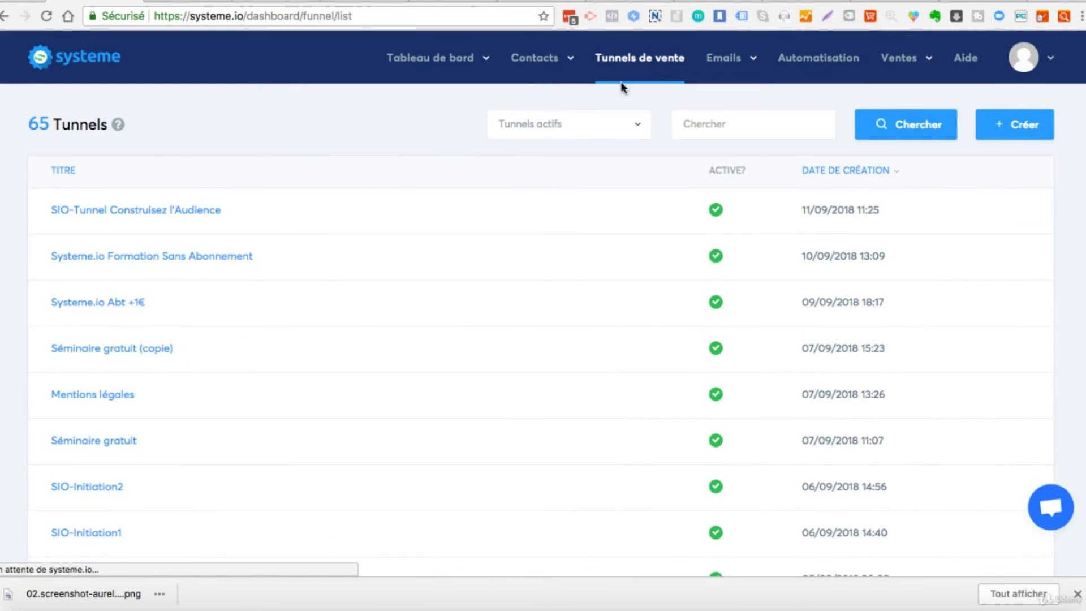
left_click(195, 214)
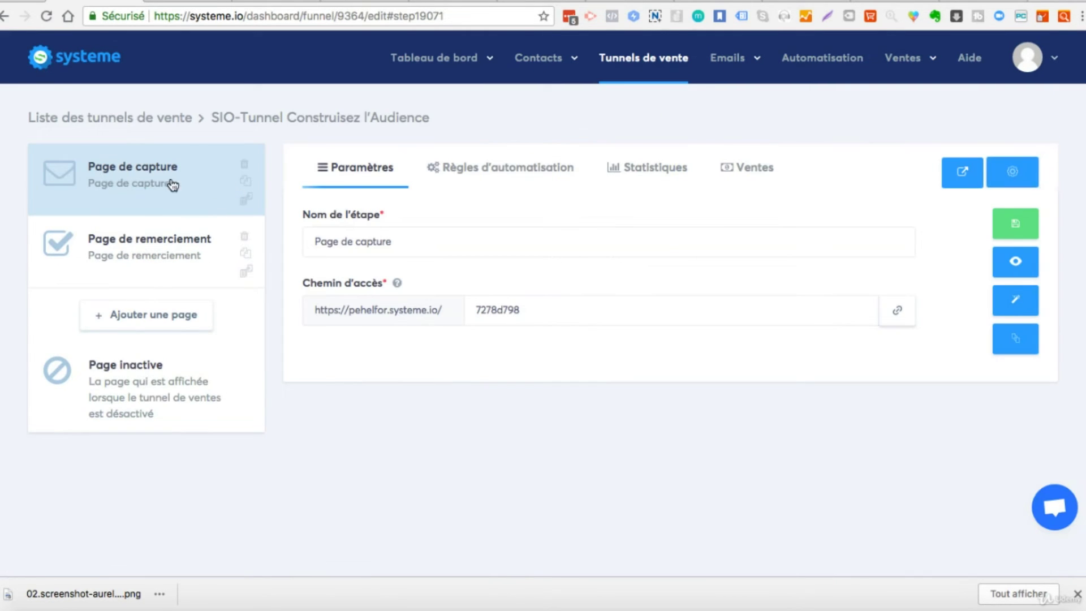
left_click(536, 172)
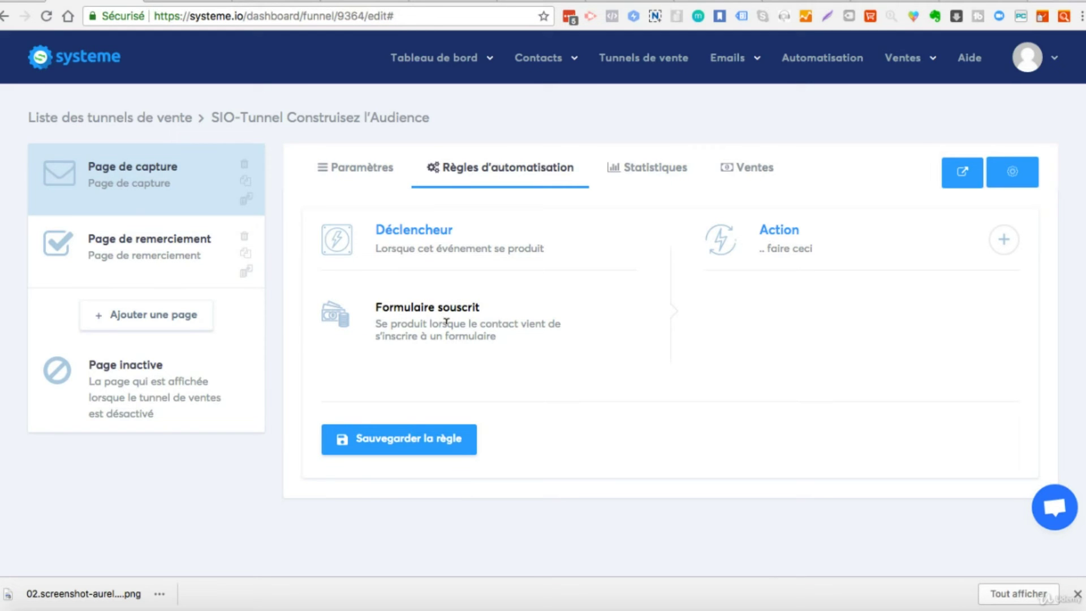
left_click(1003, 240)
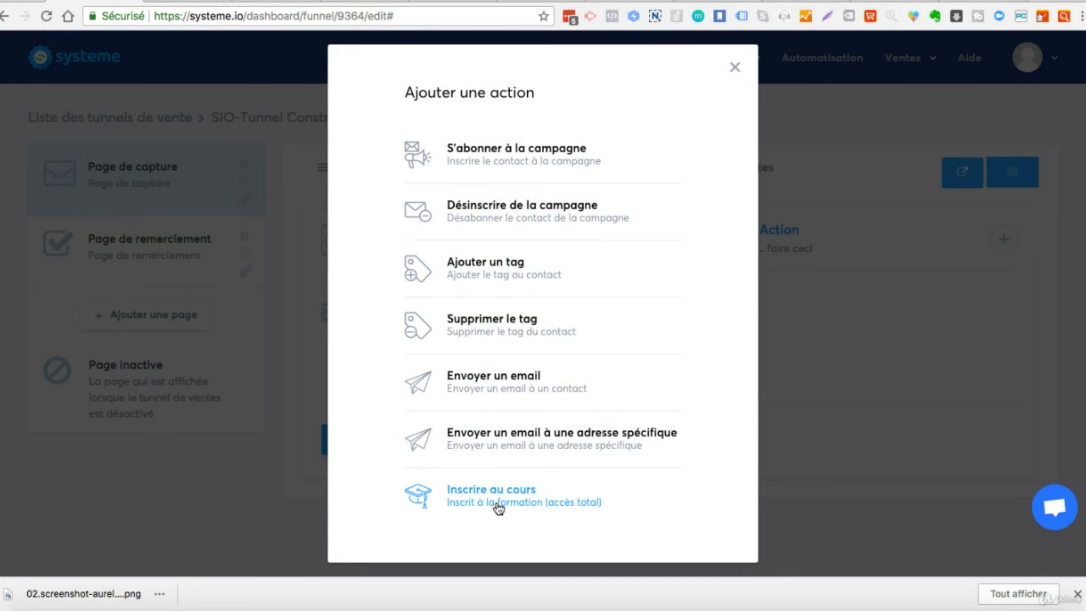
left_click(735, 68)
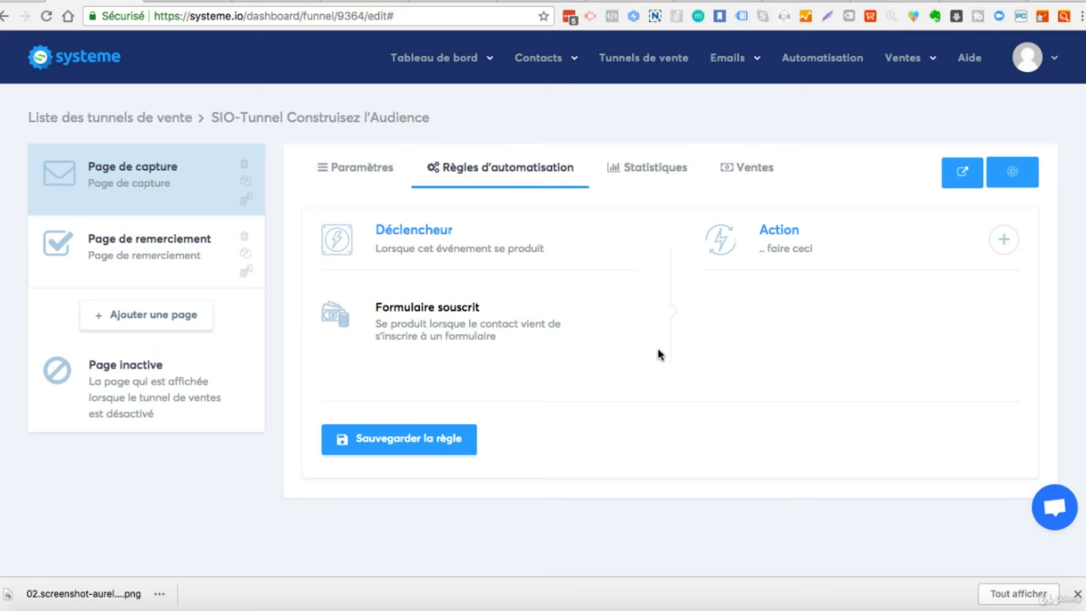
- Return to the list of automation rules and review the trigger-type and action-type filter options without applying any
left_click(819, 58)
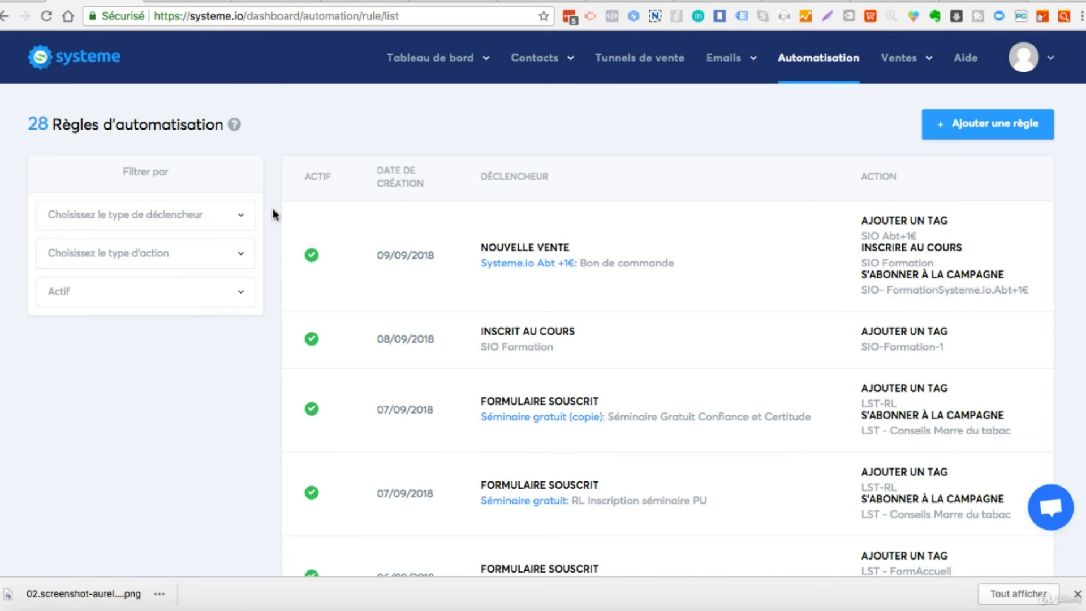
left_click(241, 224)
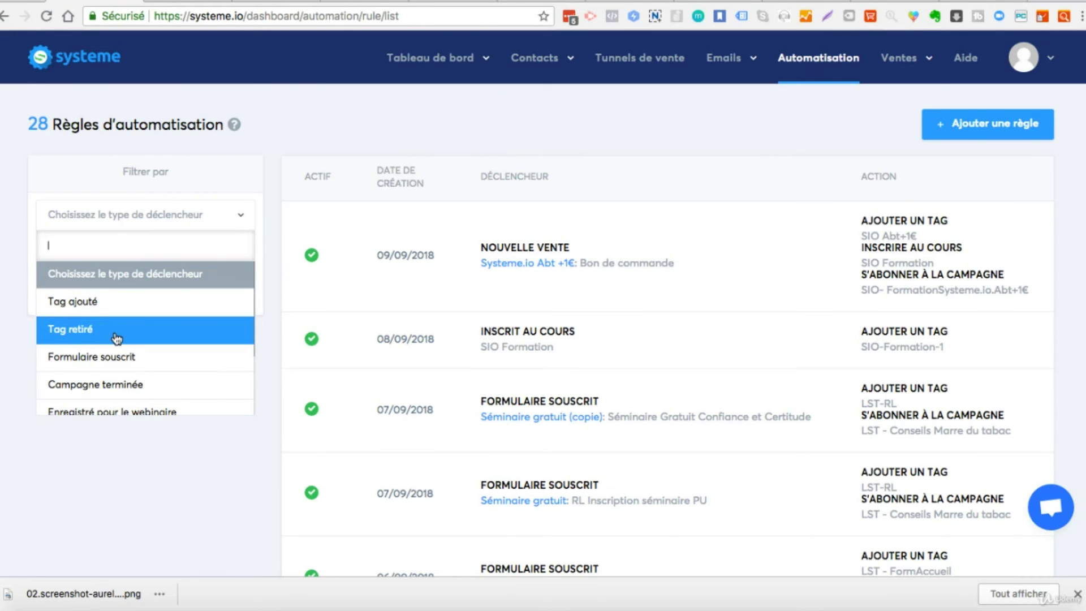
scroll(117, 338, "down", 3)
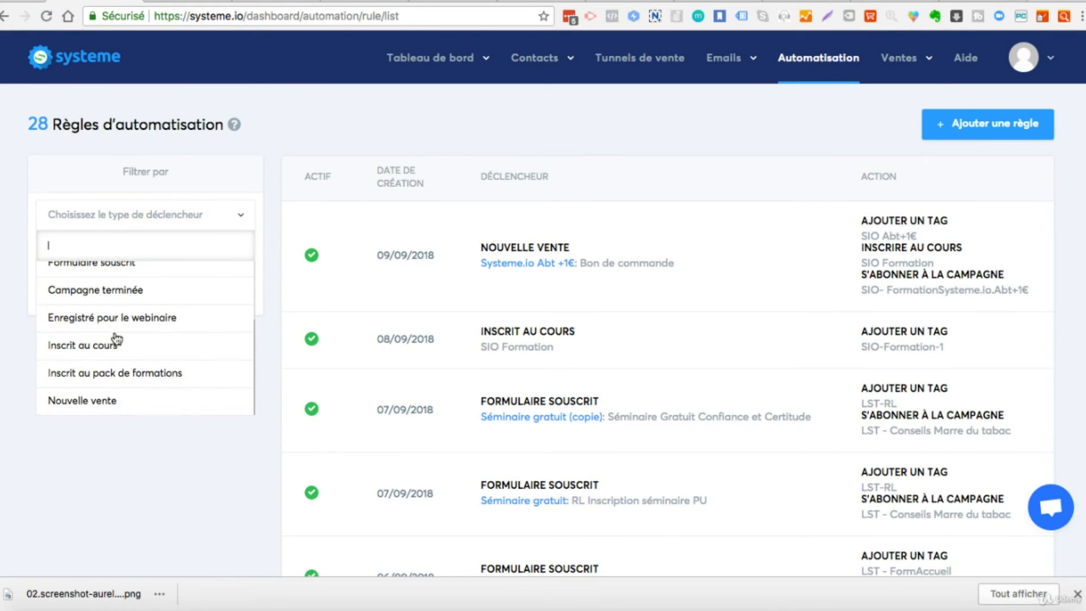
scroll(118, 338, "up", 3)
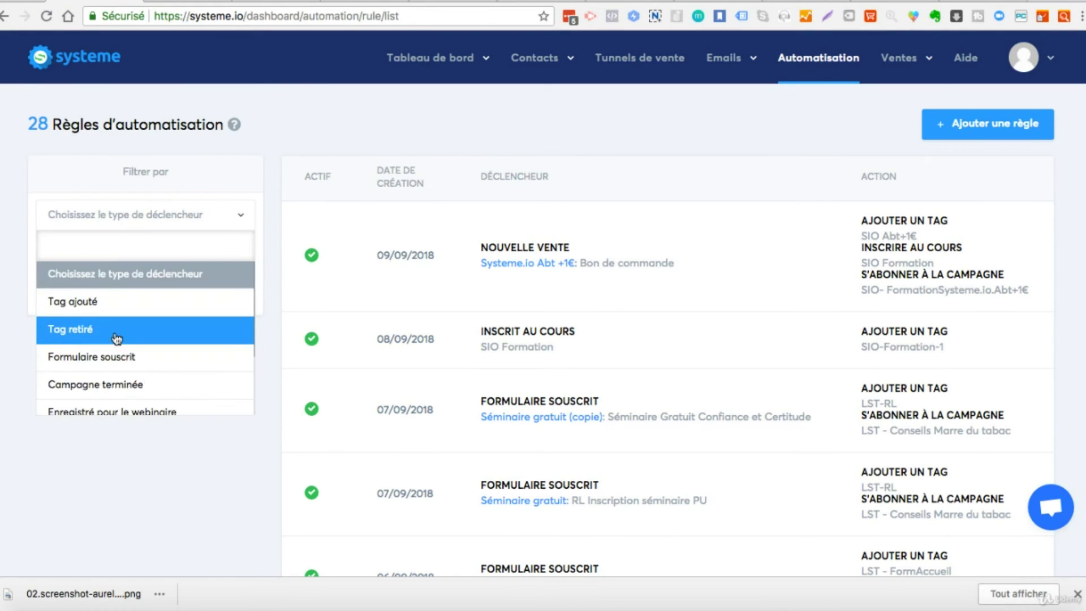
left_click(269, 212)
left_click(240, 253)
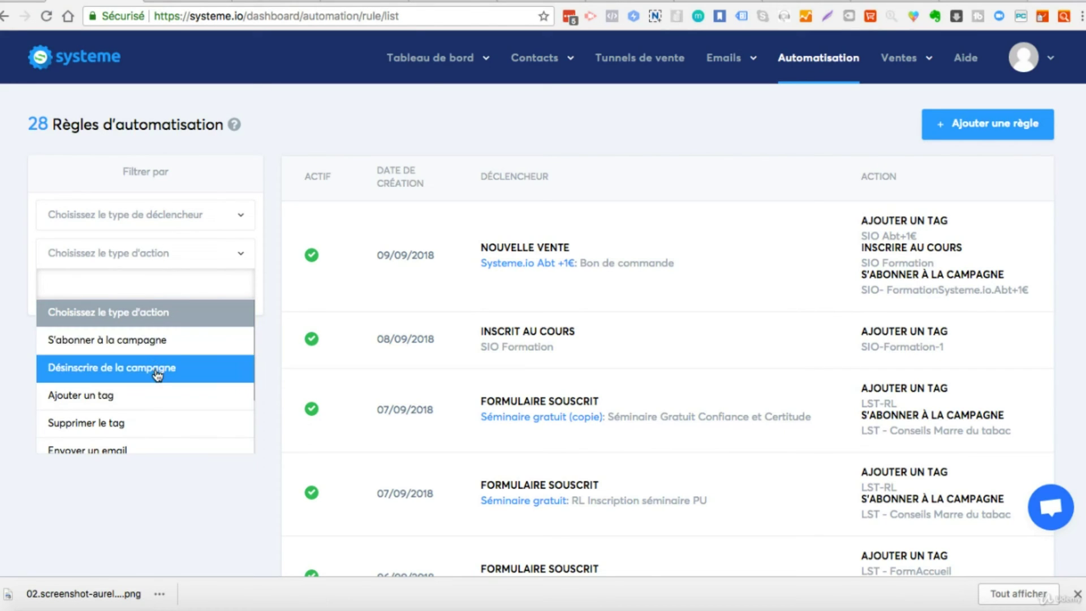
scroll(146, 391, "down", 1)
left_click(271, 247)
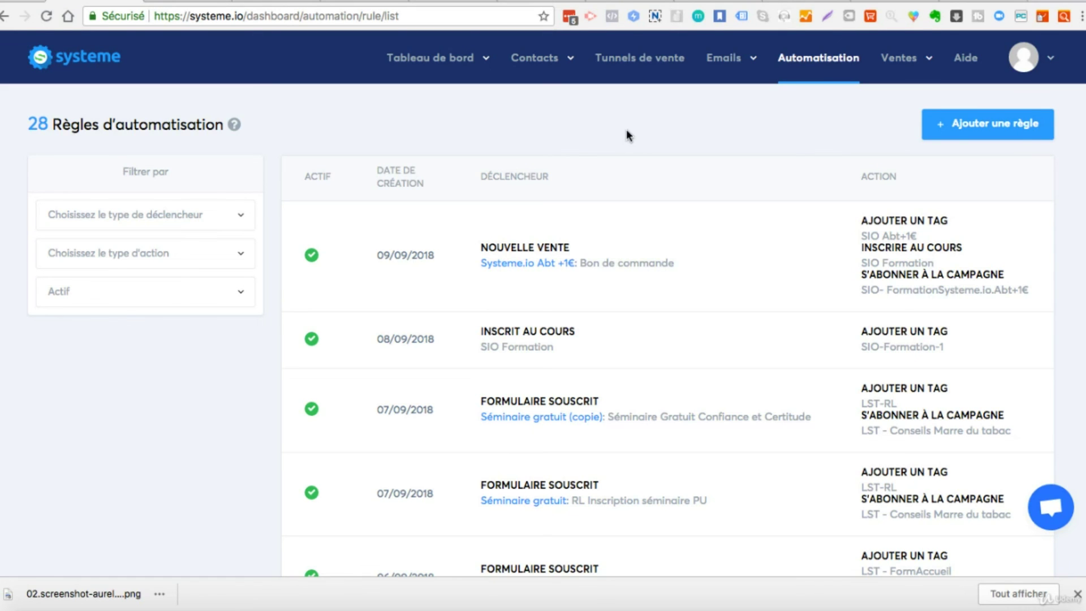
- Open the Systeme.io Abt +1€ funnel from its rule and examine the order form's automation trigger and actions
left_click(539, 265)
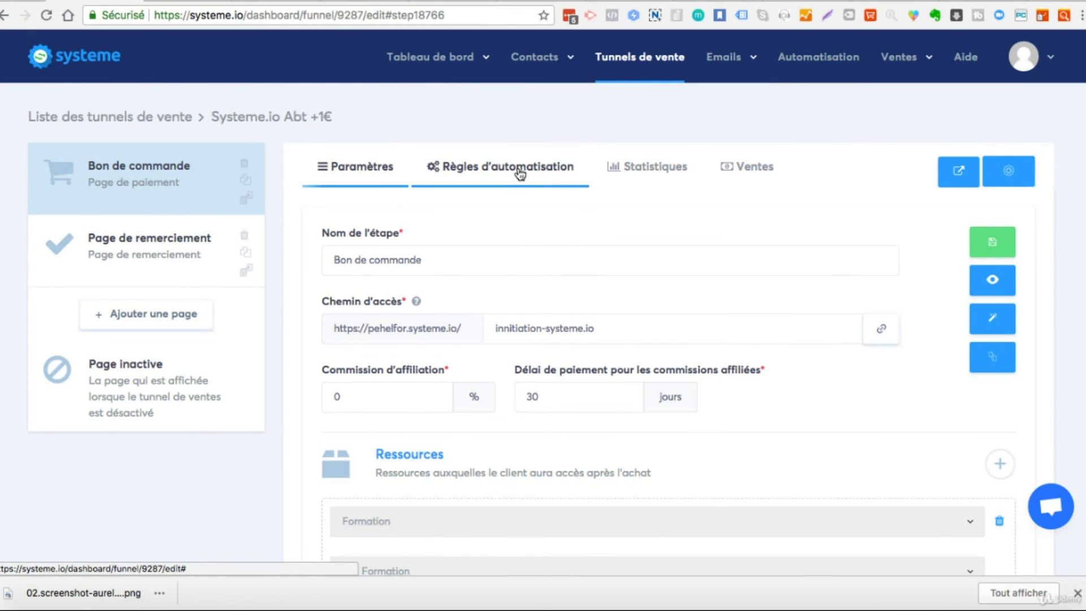
left_click(519, 174)
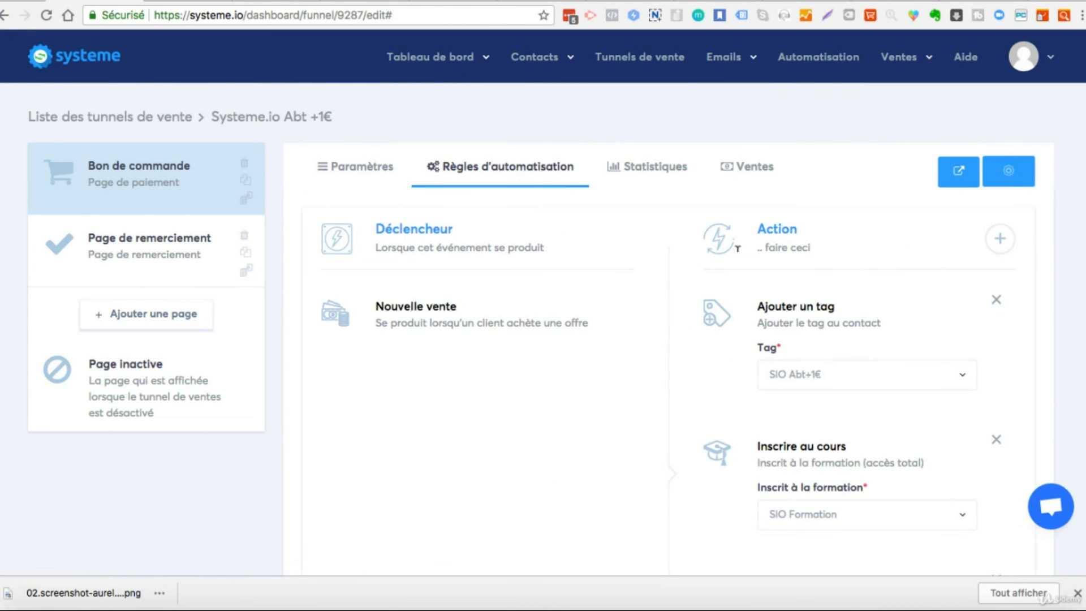
scroll(875, 400, "down", 5)
scroll(876, 400, "up", 5)
scroll(875, 400, "down", 5)
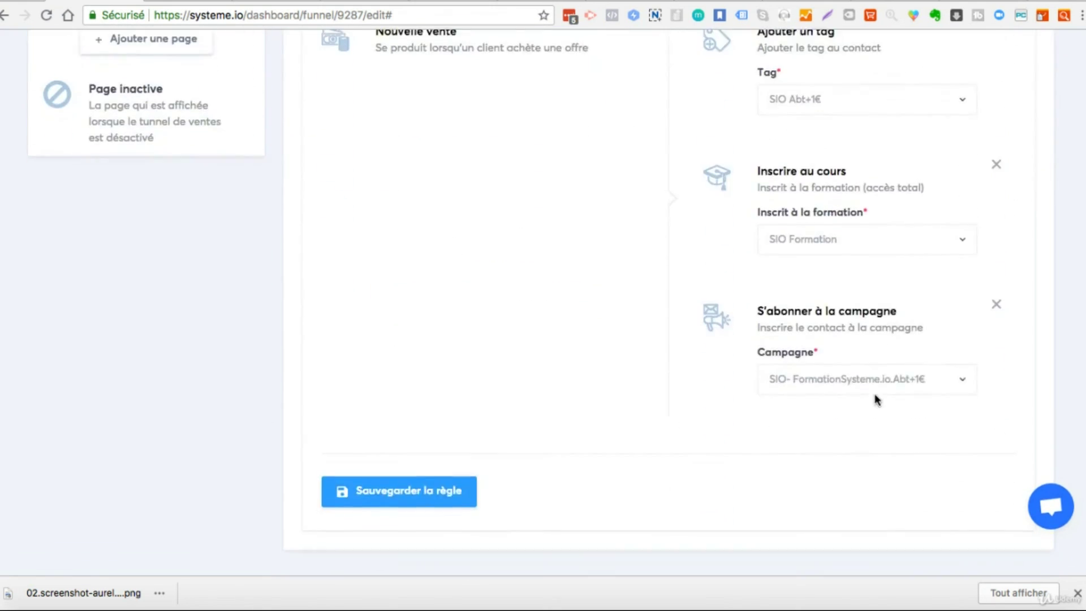
scroll(875, 398, "up", 5)
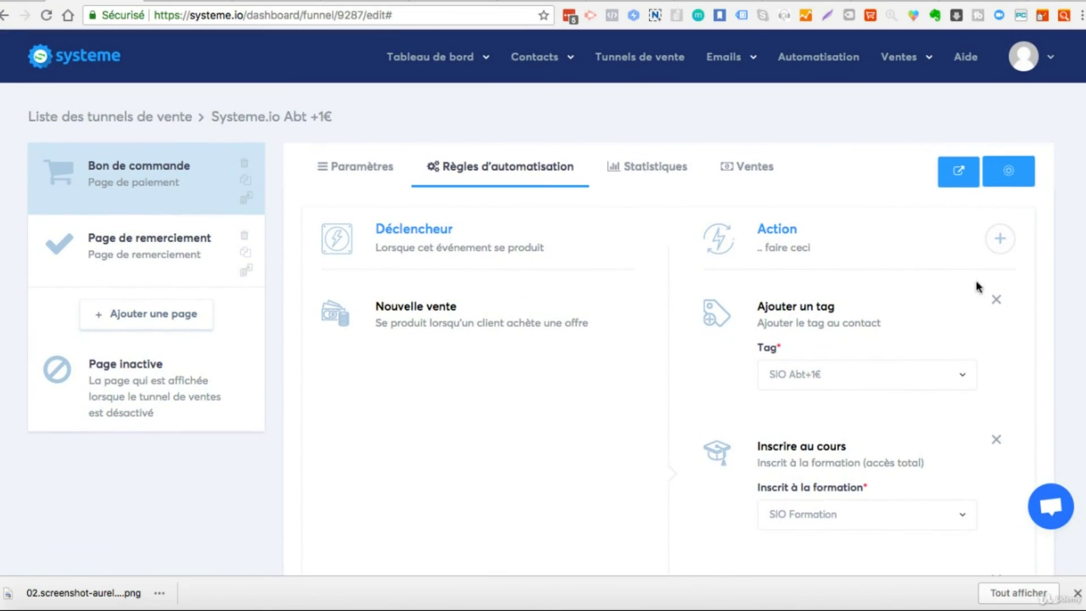